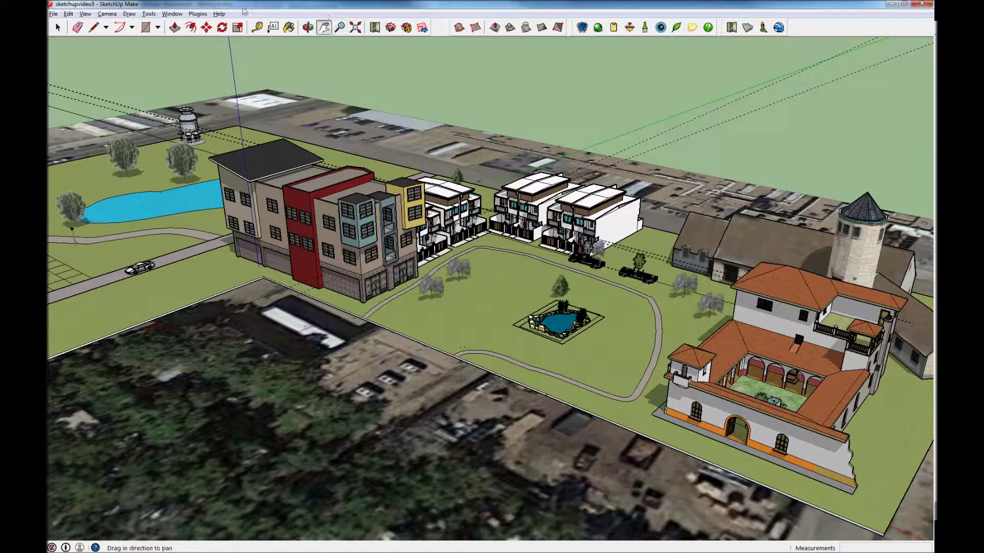
- Set the model's shadow date to 7/4 and its time to 09:48 AM in the shadow settings
left_click(165, 14)
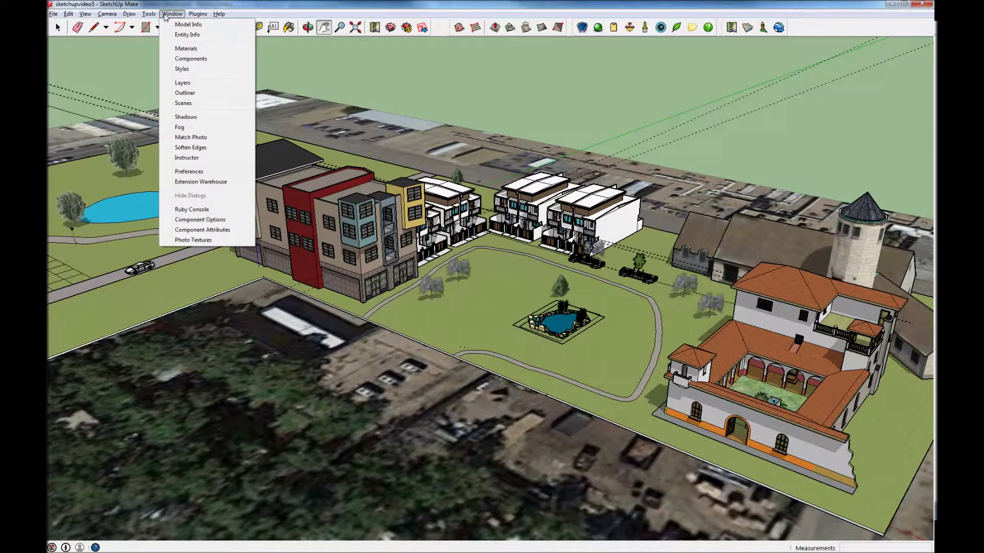
left_click(186, 117)
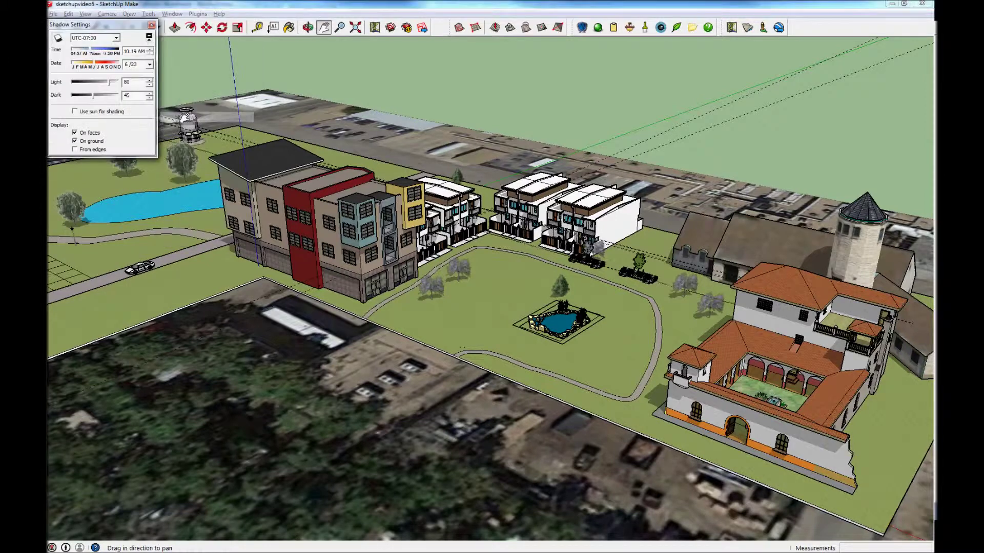
left_click_drag(119, 26, 332, 304)
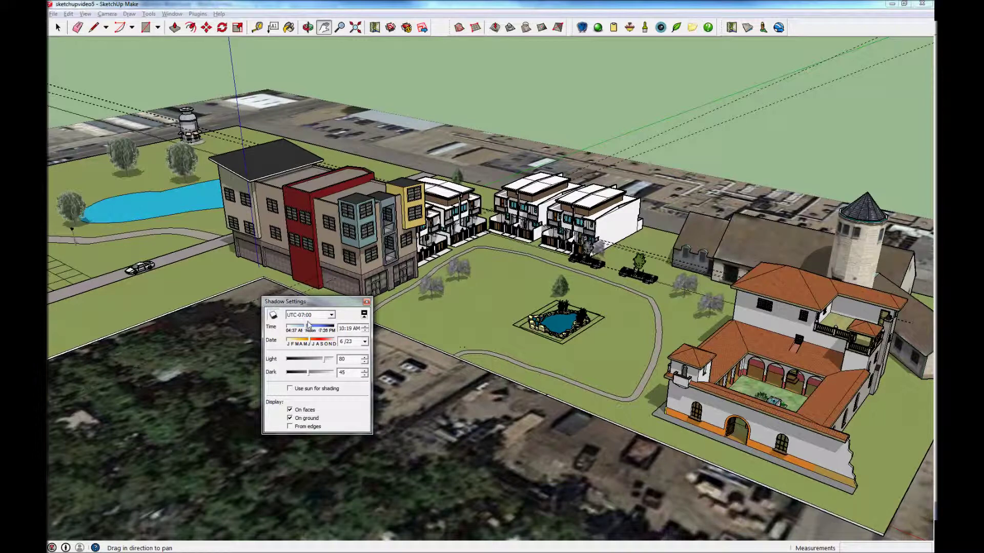
mouse_move(311, 345)
left_mouse_down()
mouse_move(303, 346)
mouse_move(315, 331)
mouse_move(305, 333)
left_mouse_up()
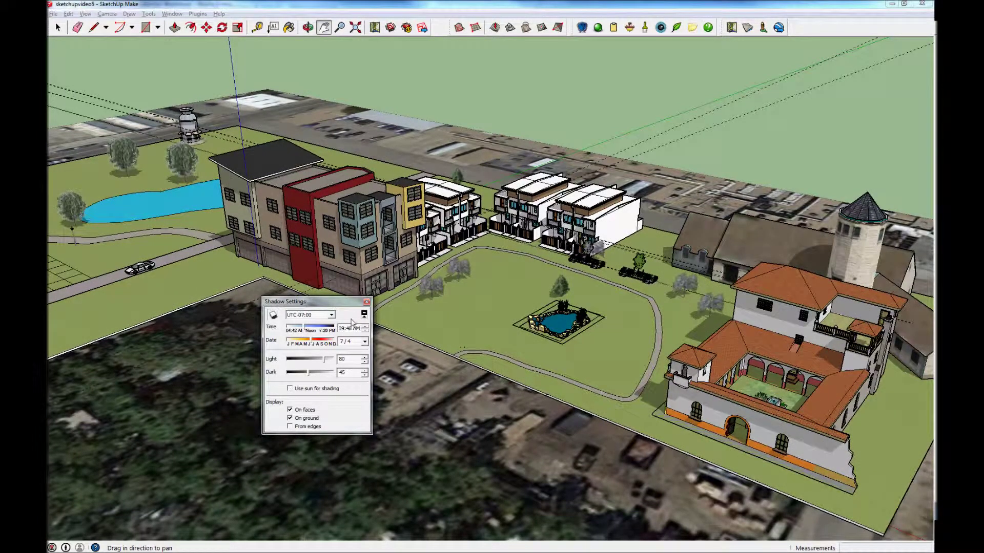
left_click(367, 301)
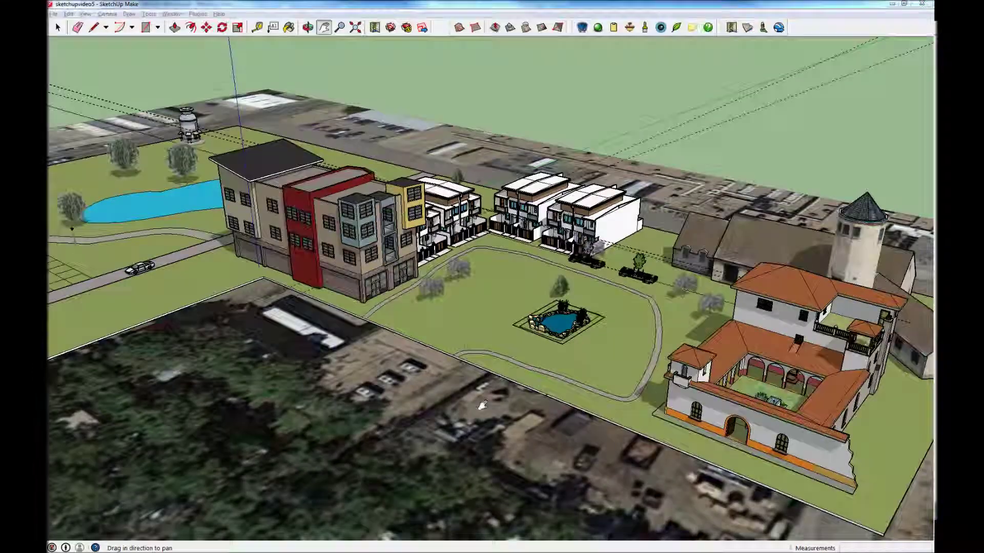
- Switch to Firefox and browse the Rendering category of the SketchUp Extension Warehouse, then return to SketchUp
key("alt+Tab")
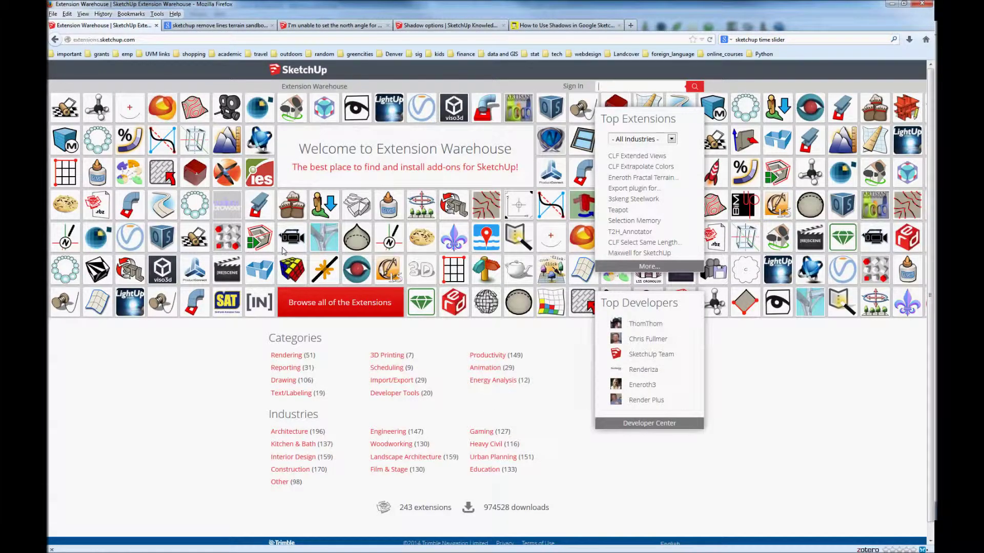
left_click(299, 356)
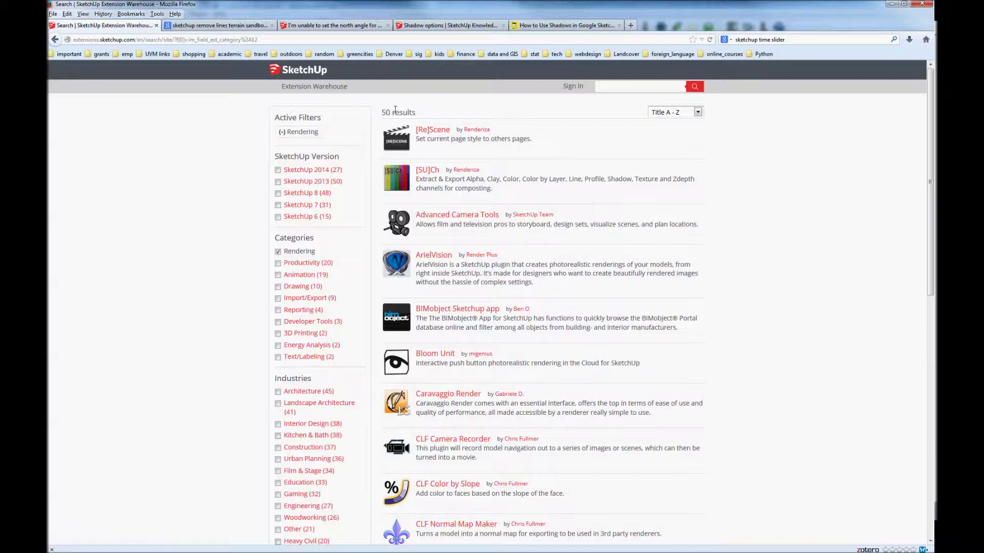
key("alt+Tab")
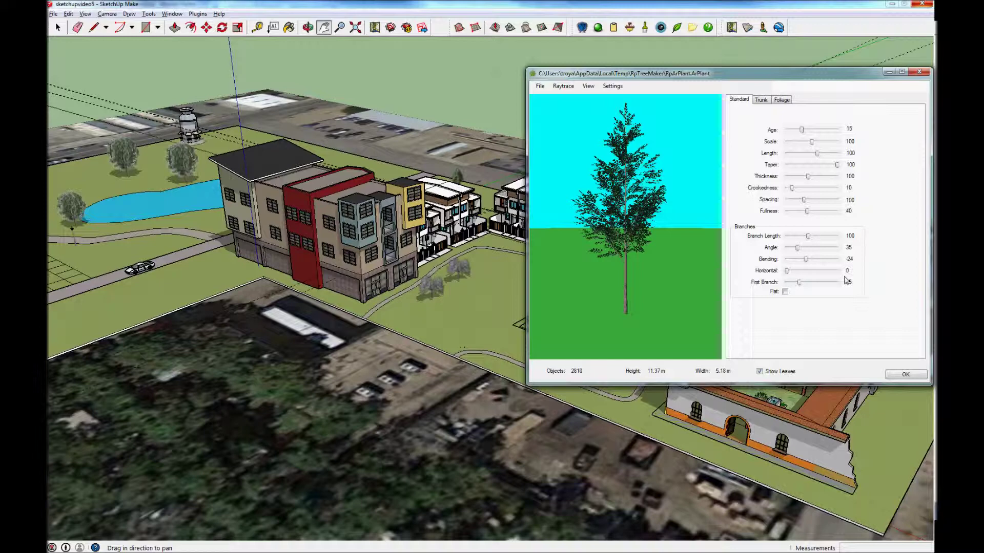
- Dismiss the tree maker and place four Locust Honey trees: three around the pond on the park lawn and one beside the white townhouses
left_click(905, 375)
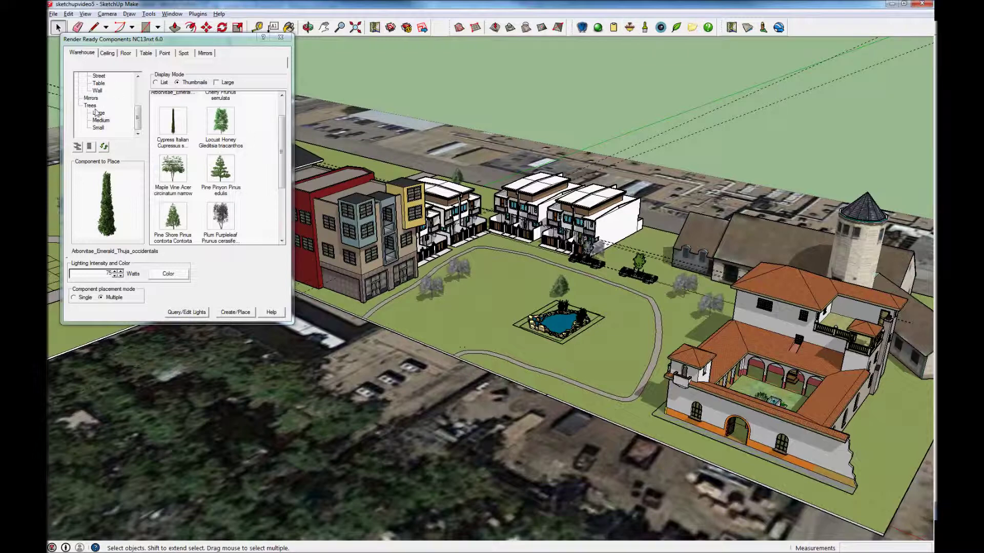
mouse_move(138, 116)
left_mouse_down()
mouse_move(137, 78)
mouse_move(138, 116)
left_mouse_up()
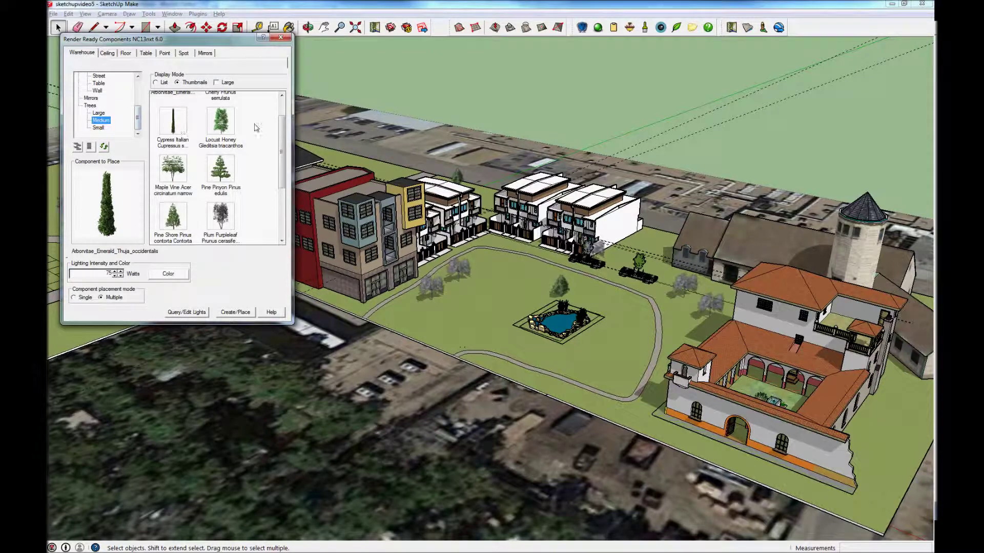
left_click(222, 127)
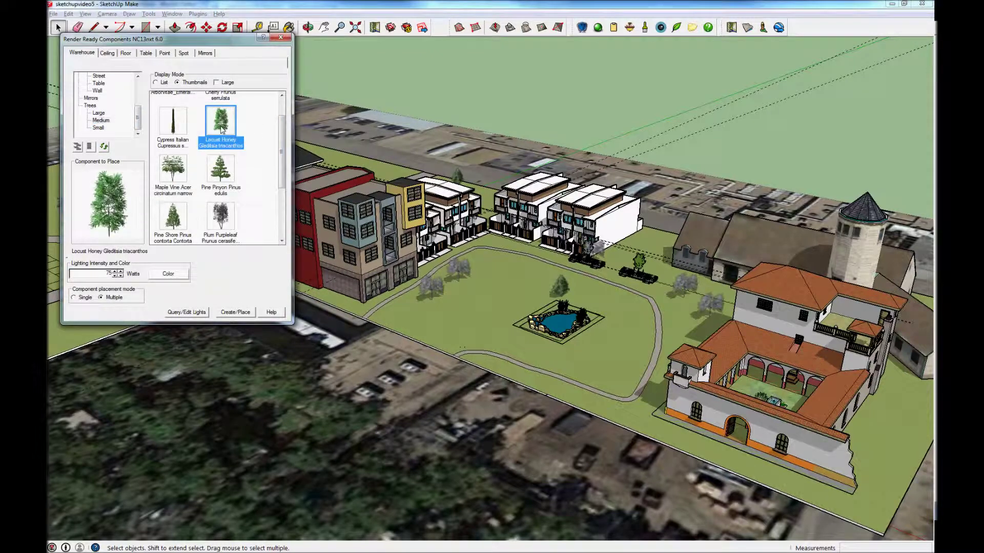
left_click(235, 312)
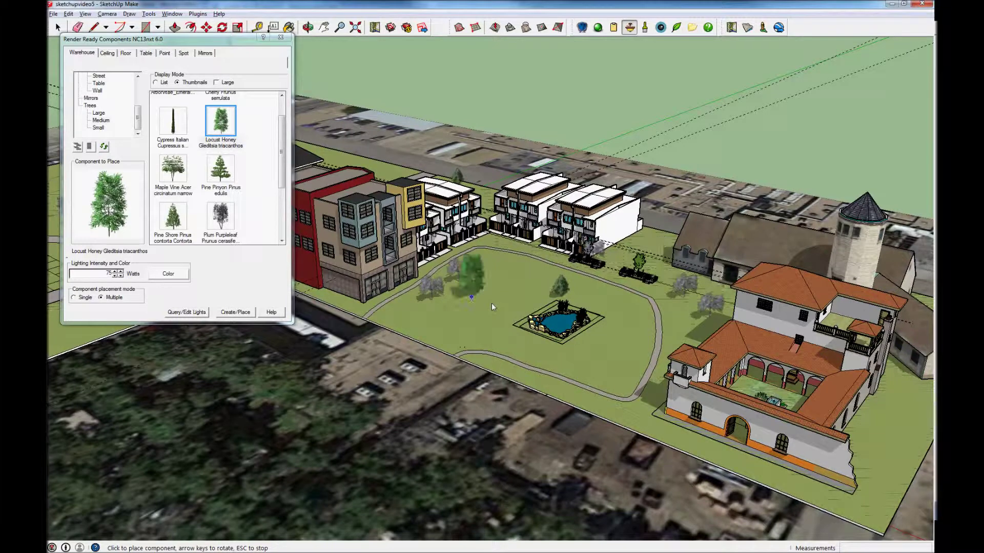
left_click(504, 290)
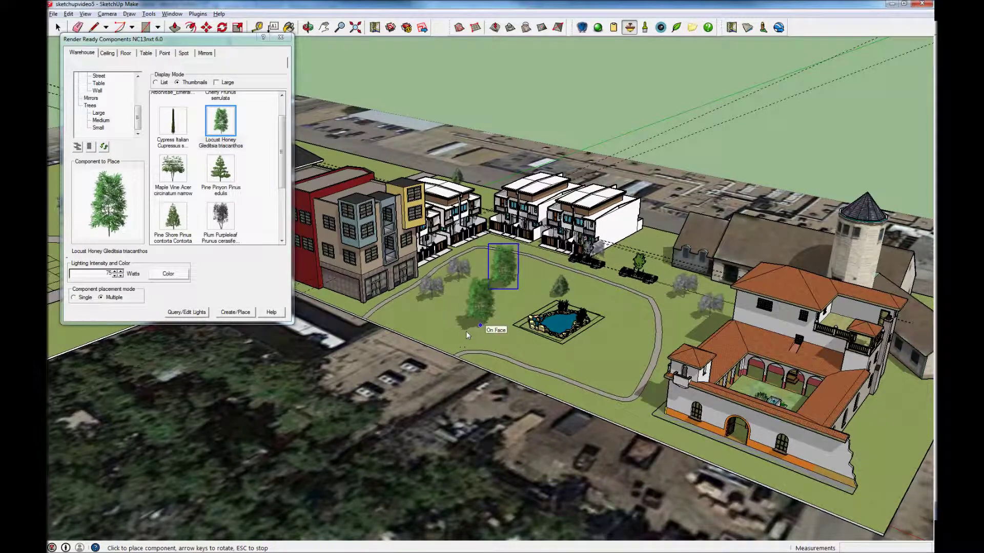
left_click(474, 340)
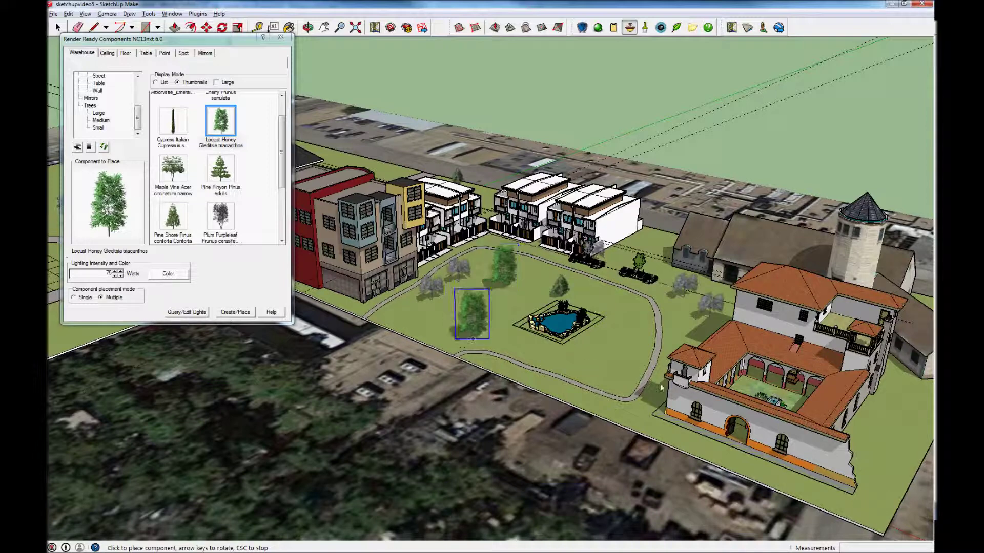
left_click(644, 238)
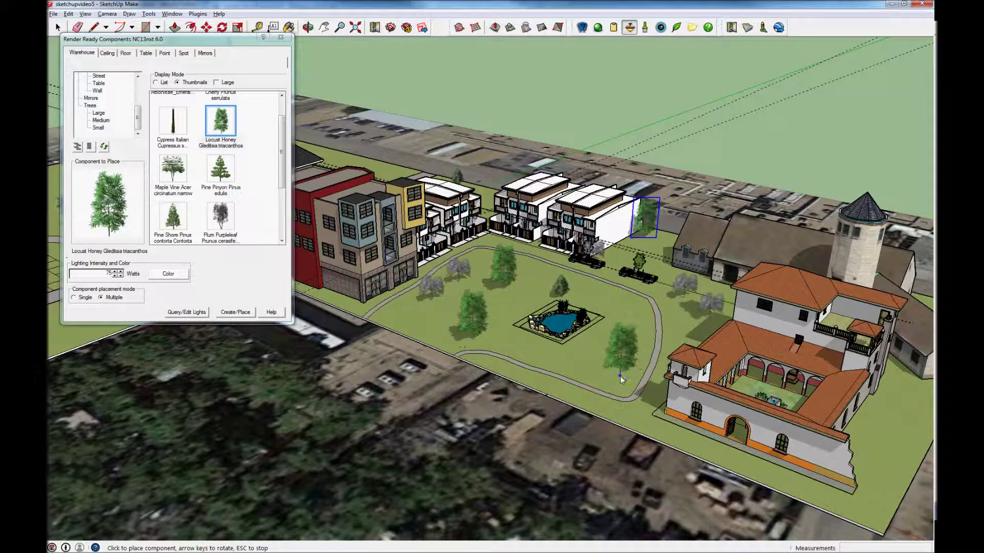
left_click(620, 376)
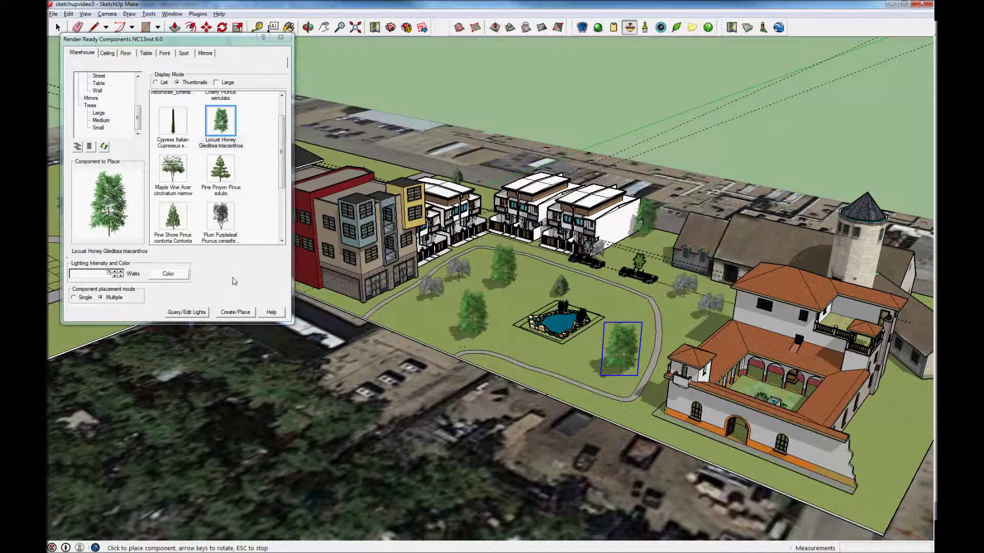
left_click(281, 37)
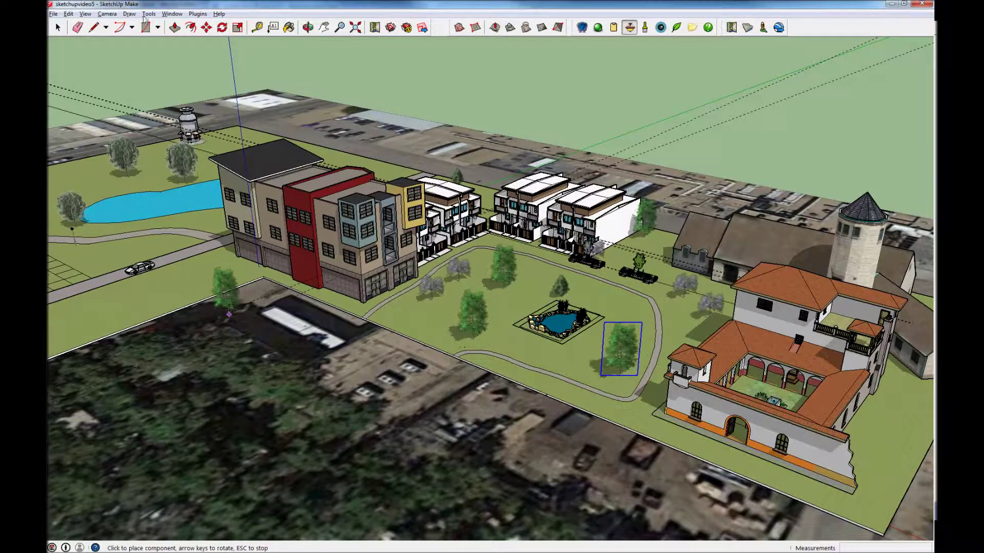
key("Escape")
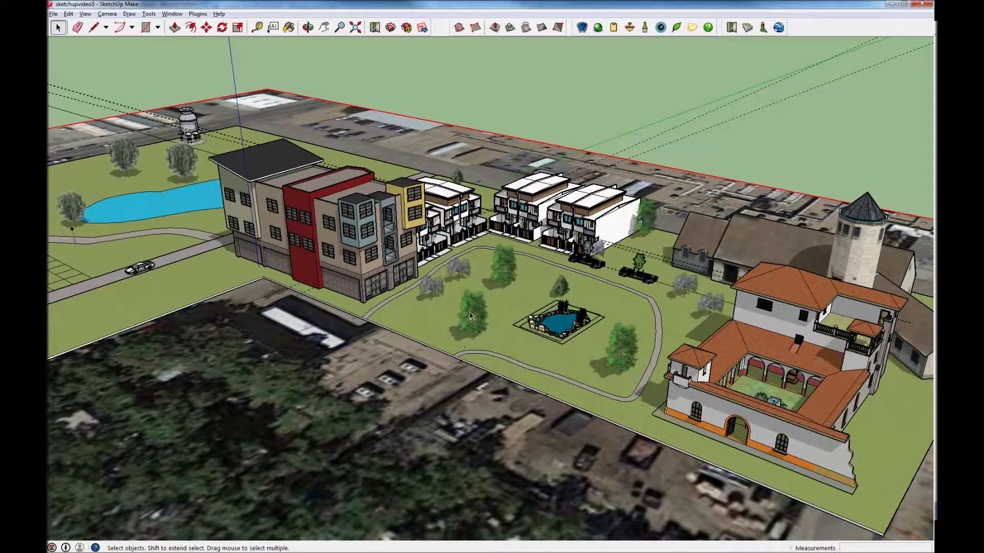
- Apply the Concrete_Pavers_Block_Multi material to the footpath looping around the park with the ArielVision material tool
left_click(646, 28)
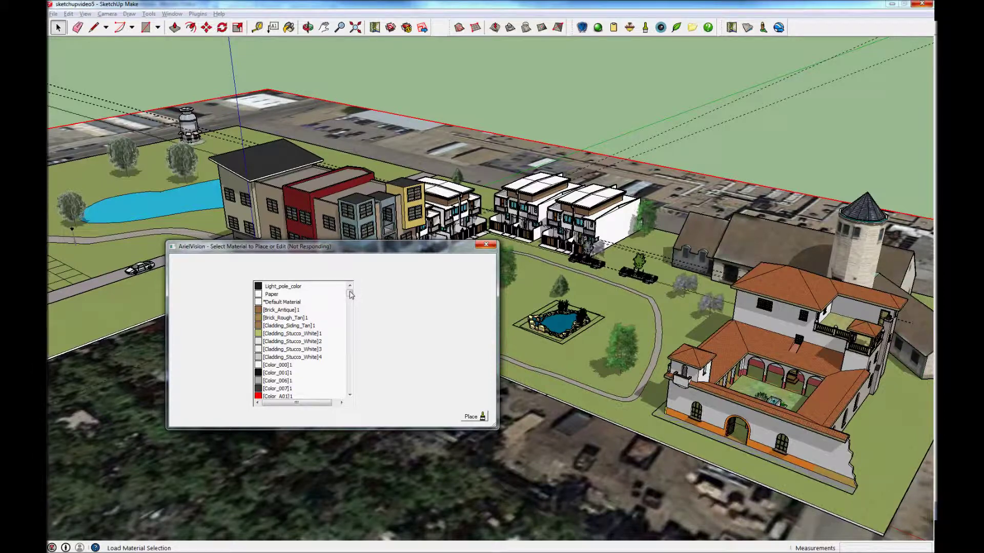
left_click_drag(350, 294, 350, 329)
left_click(274, 352)
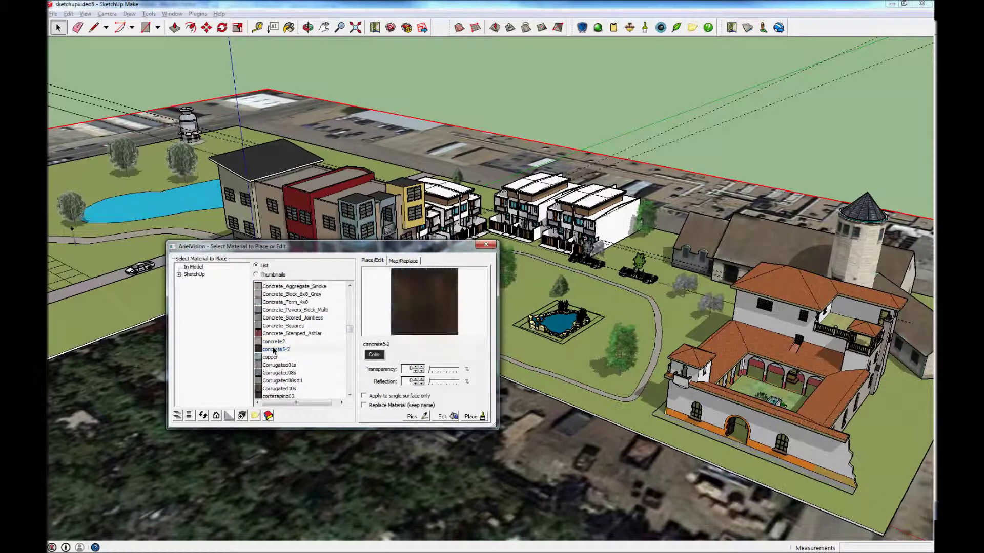
left_click(273, 341)
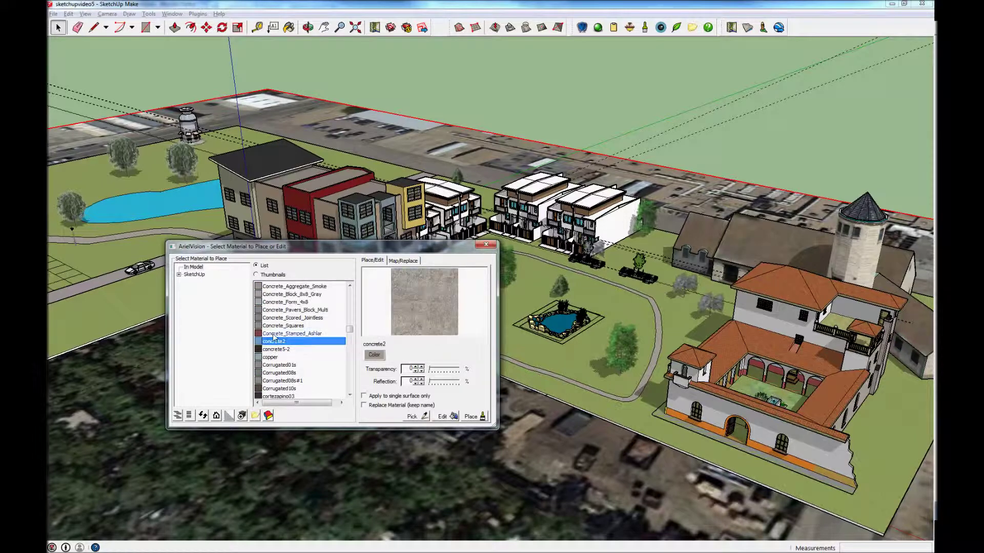
left_click(274, 334)
left_click(275, 327)
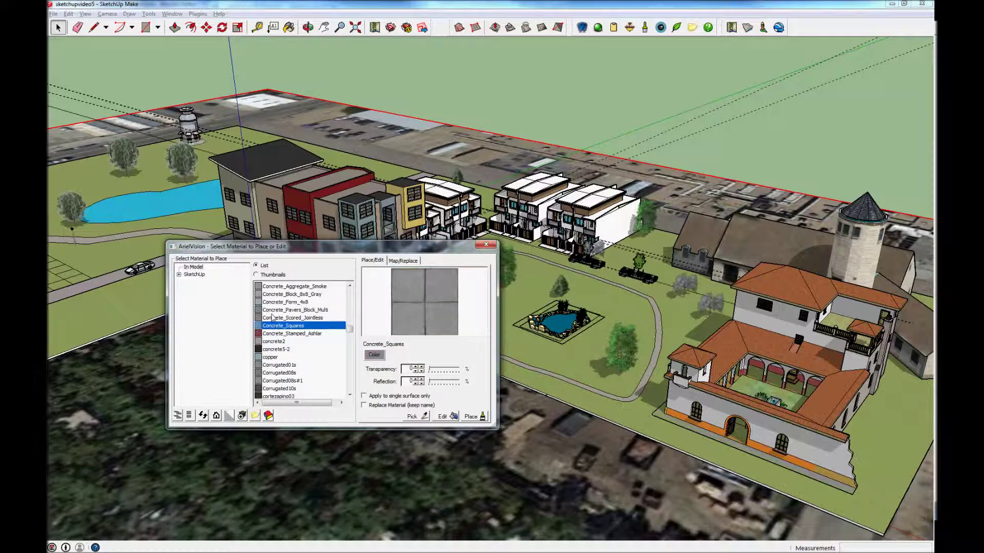
left_click(274, 318)
left_click(275, 311)
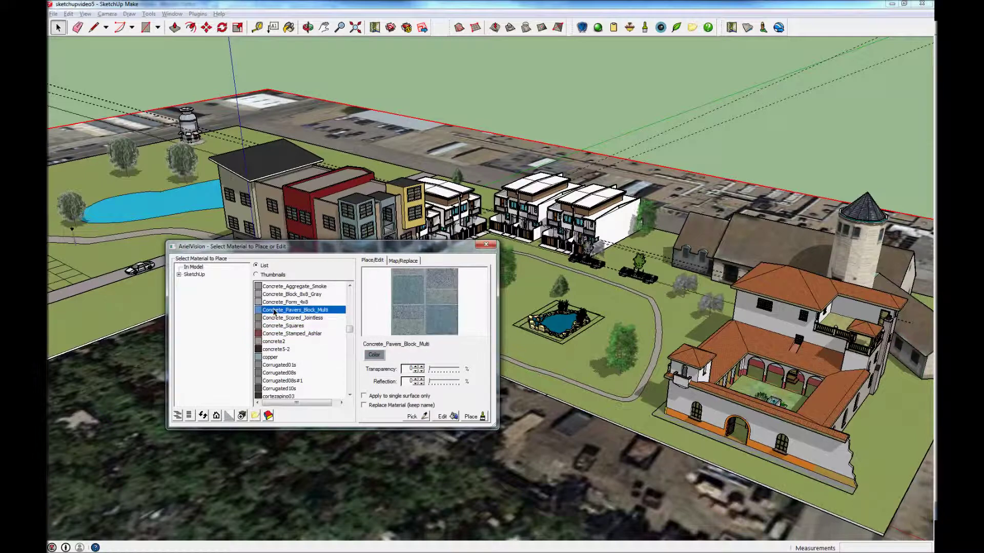
left_click(472, 417)
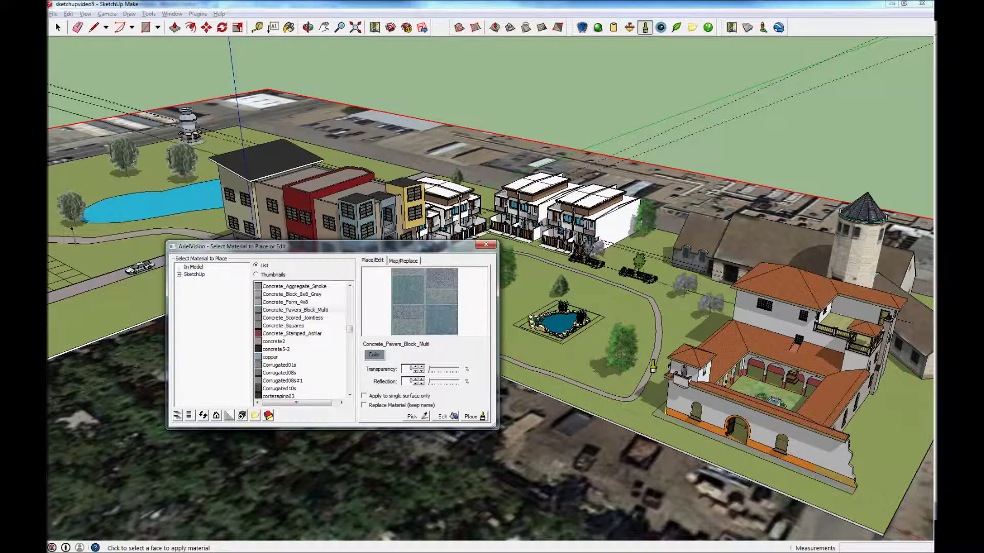
left_click(652, 368)
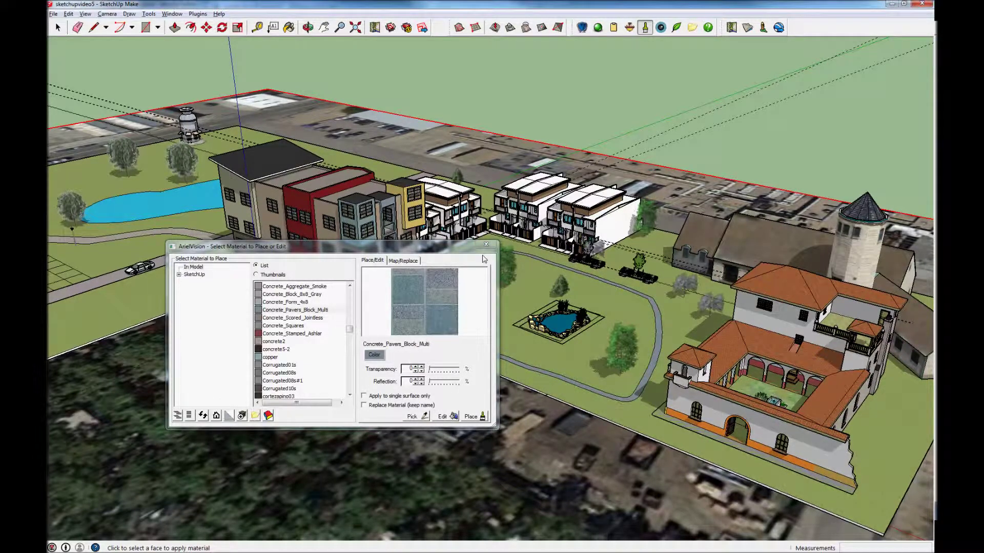
- Apply the Window-6 material to a window of the multi-storey apartment building beside its red section
left_click_drag(349, 333, 350, 388)
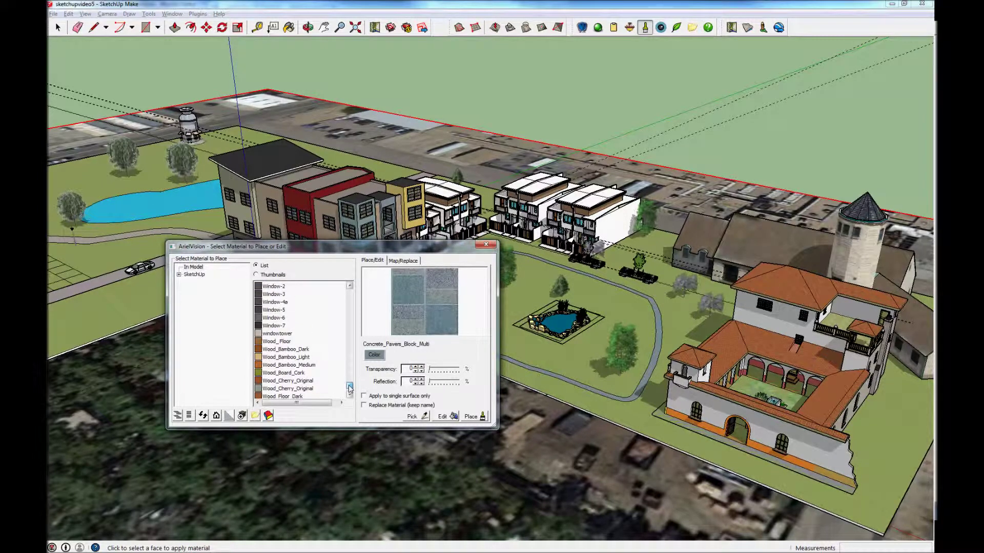
left_click(275, 318)
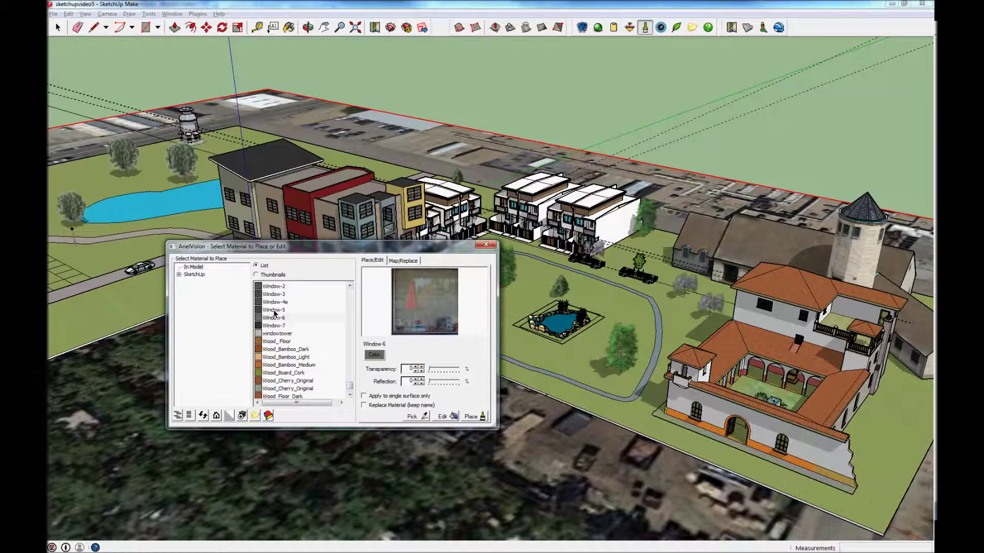
left_click(275, 310)
left_click(275, 302)
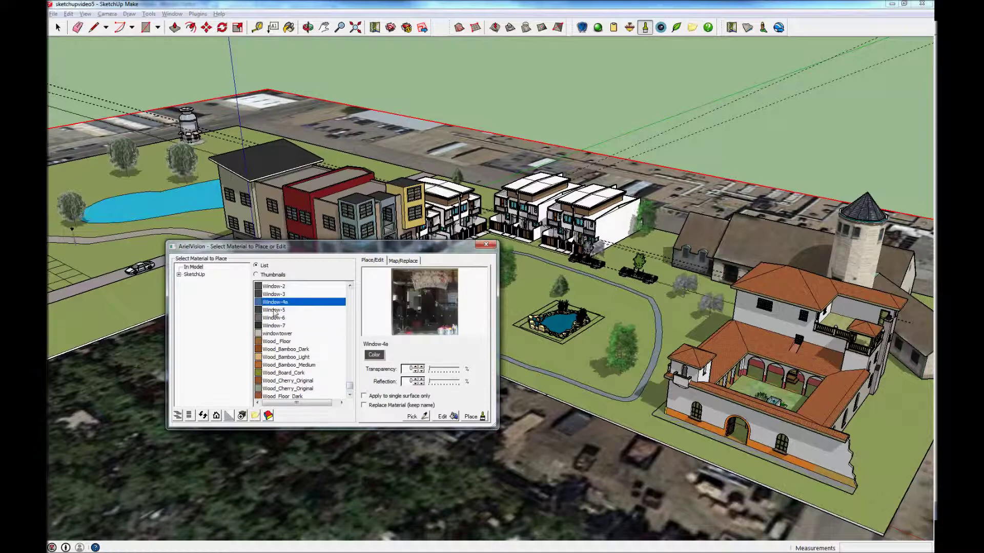
left_click(275, 317)
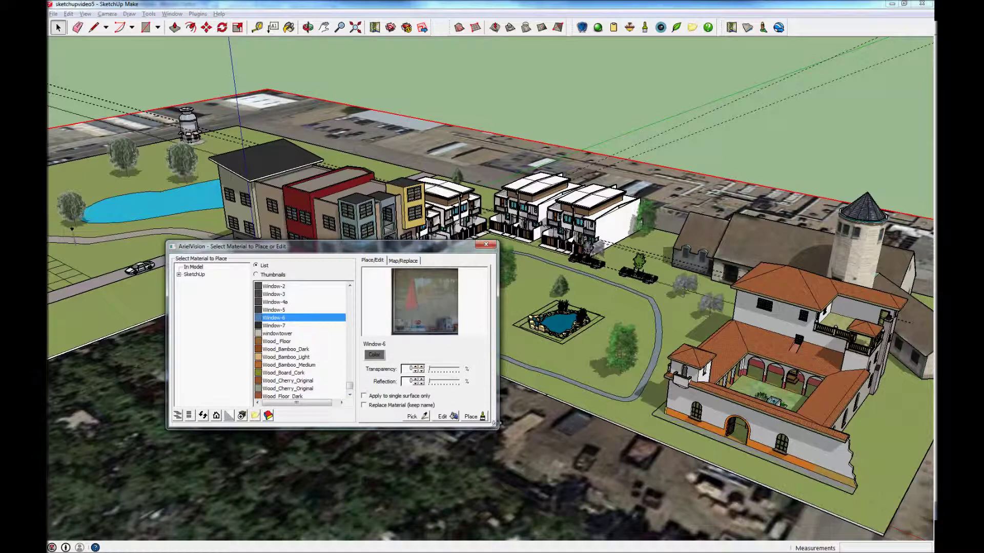
left_click(472, 417)
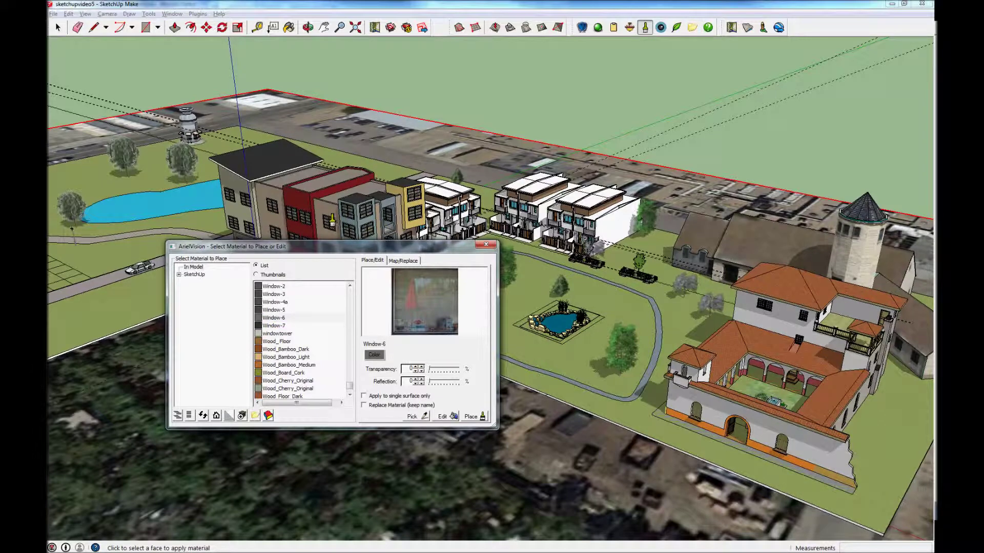
left_click(332, 221)
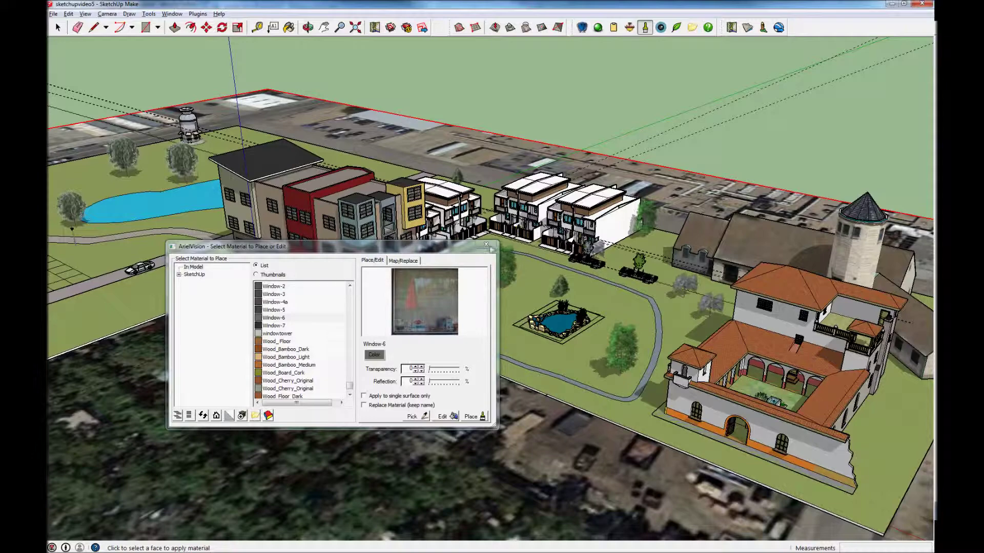
left_click(486, 246)
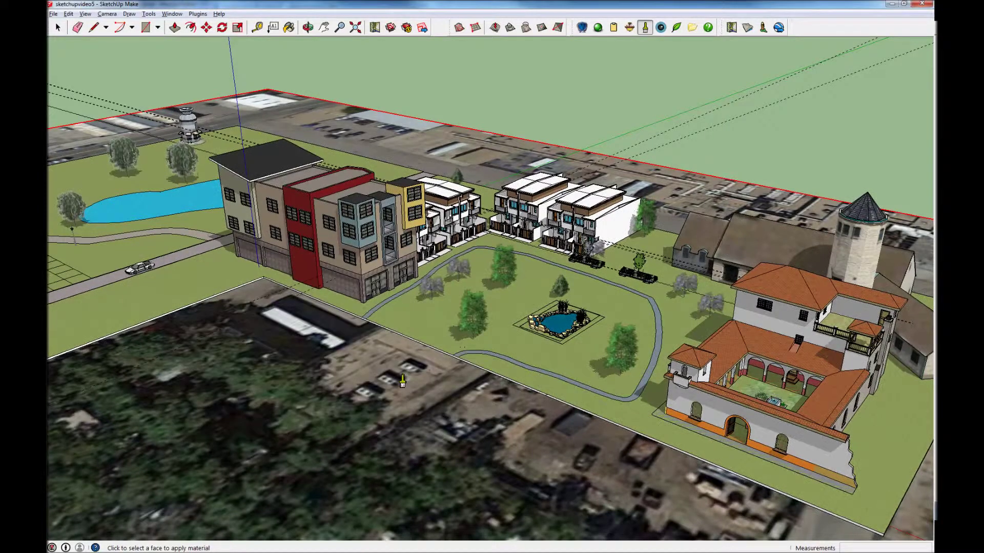
- Frame the view on the park and pond, with the apartment building on one side and the tile-roofed villa on the other
scroll(372, 283, "up", 6)
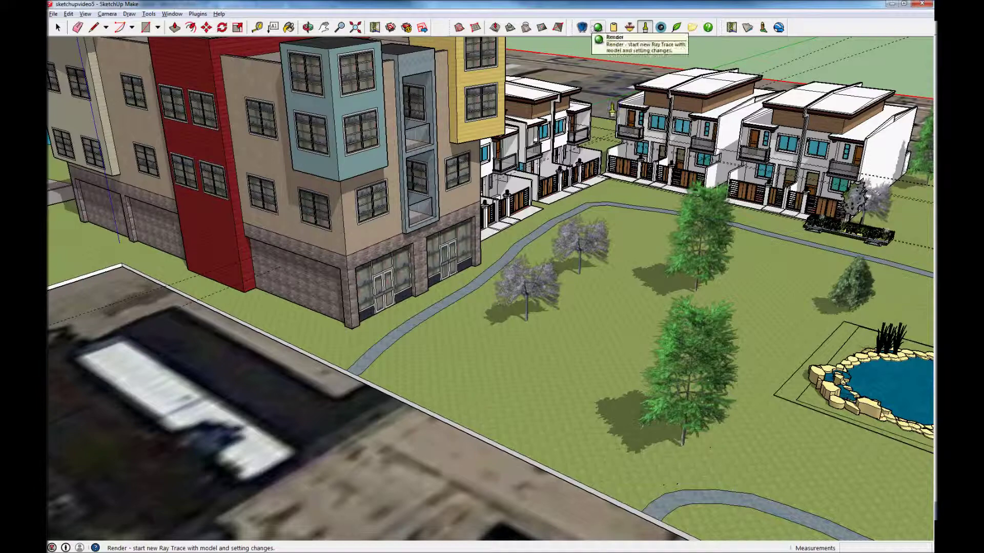
scroll(618, 249, "down", 3)
scroll(617, 250, "down", 2)
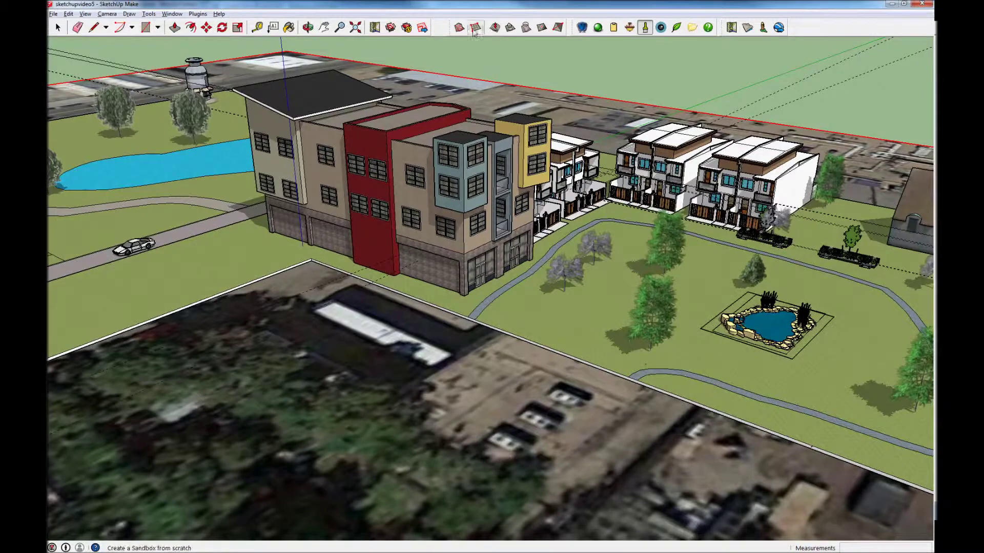
left_click(324, 27)
left_click_drag(702, 310, 440, 314)
left_click_drag(701, 341, 623, 318)
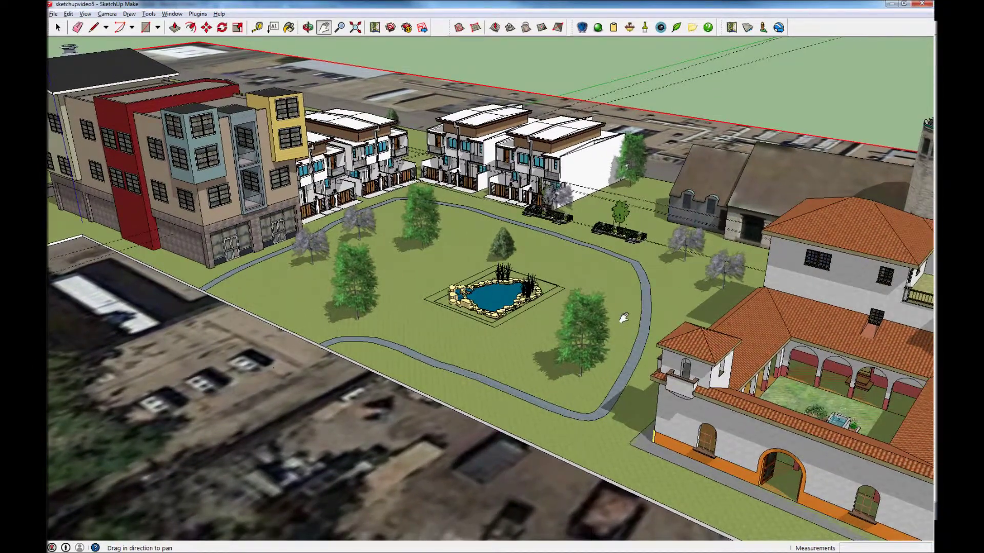
- Frame the apartment building, park and villa together, and start an ArielVision render at the Large image size with the Exterior With Sun preset
left_click_drag(361, 292, 403, 301)
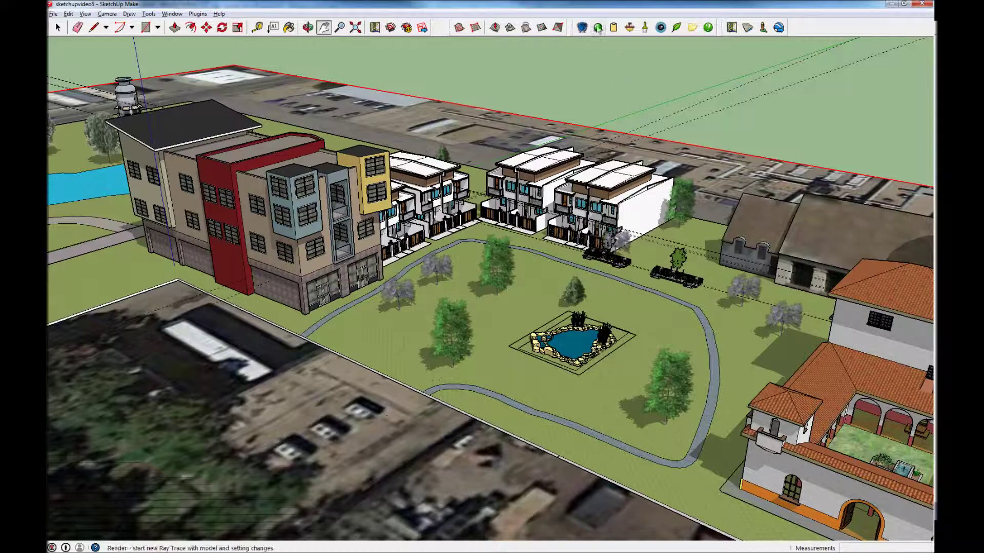
left_click(598, 27)
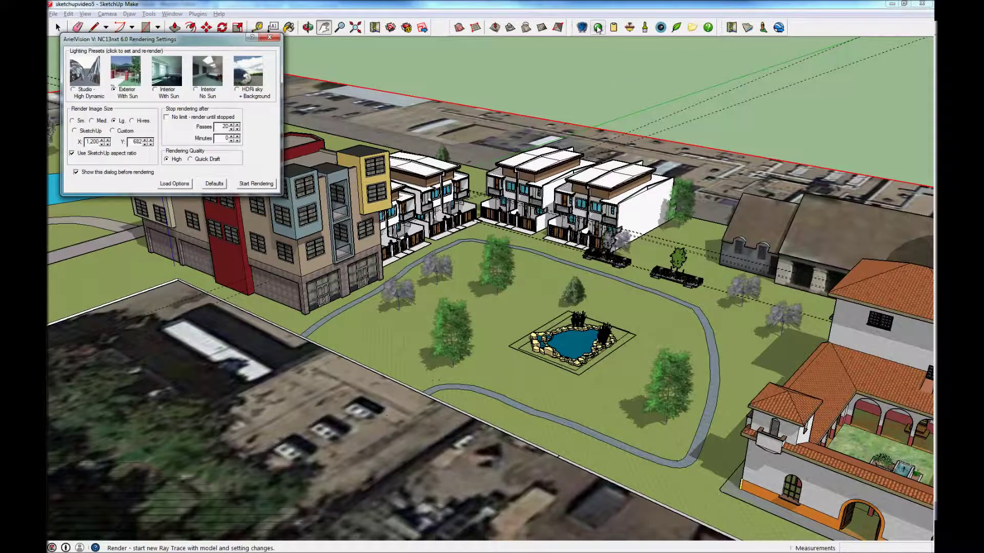
left_click_drag(169, 45, 428, 161)
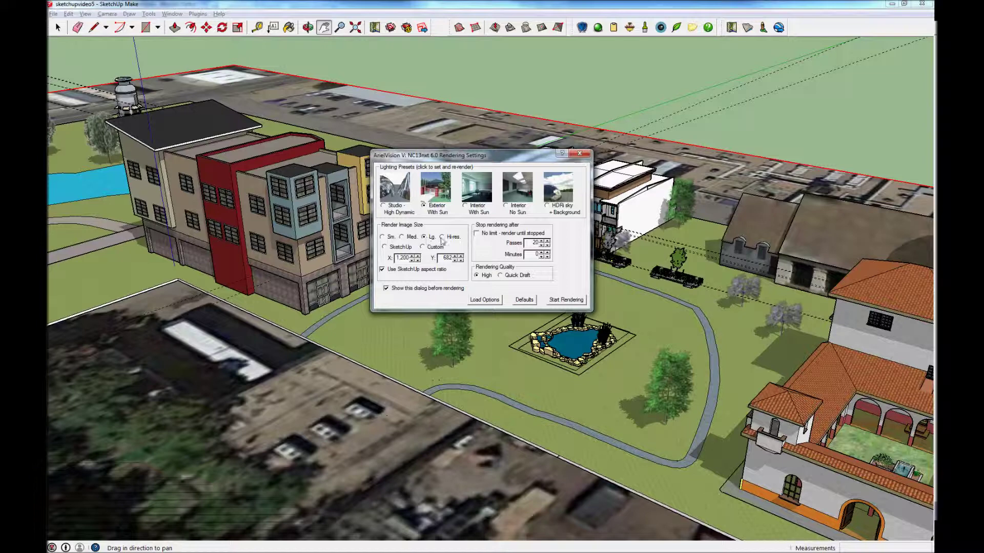
left_click(443, 238)
left_click(430, 239)
left_click(558, 300)
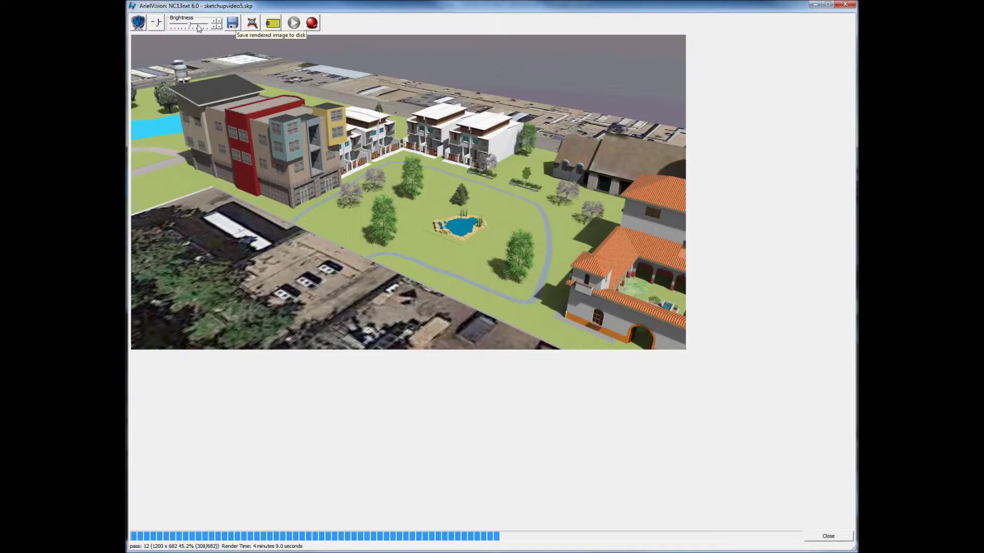
- Slightly raise the brightness of the rendered park image
left_click_drag(191, 27, 193, 30)
left_click(252, 23)
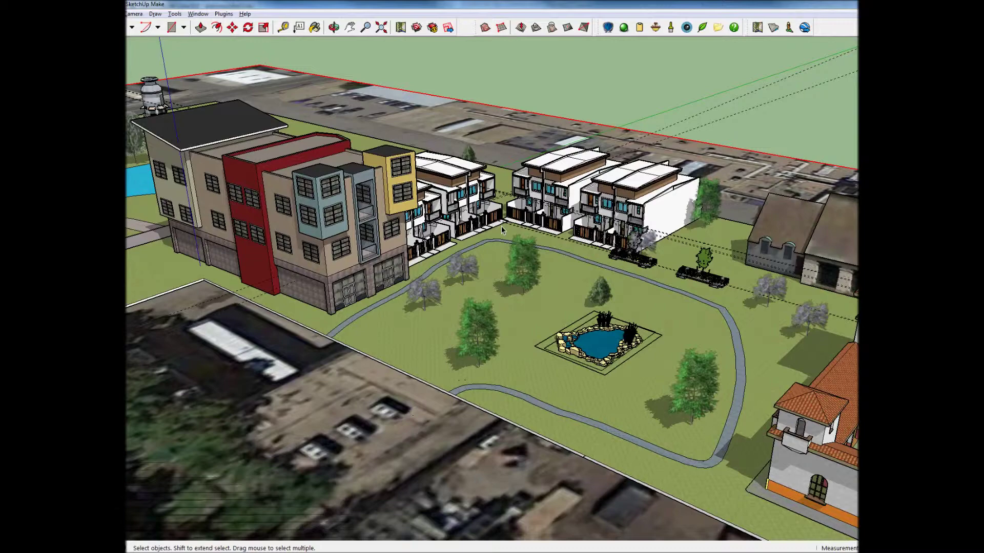
- Orbit to a view centred on the park and pond, with the white townhouses behind and the tile-roofed villa alongside
left_click(334, 27)
left_click_drag(510, 215, 582, 303)
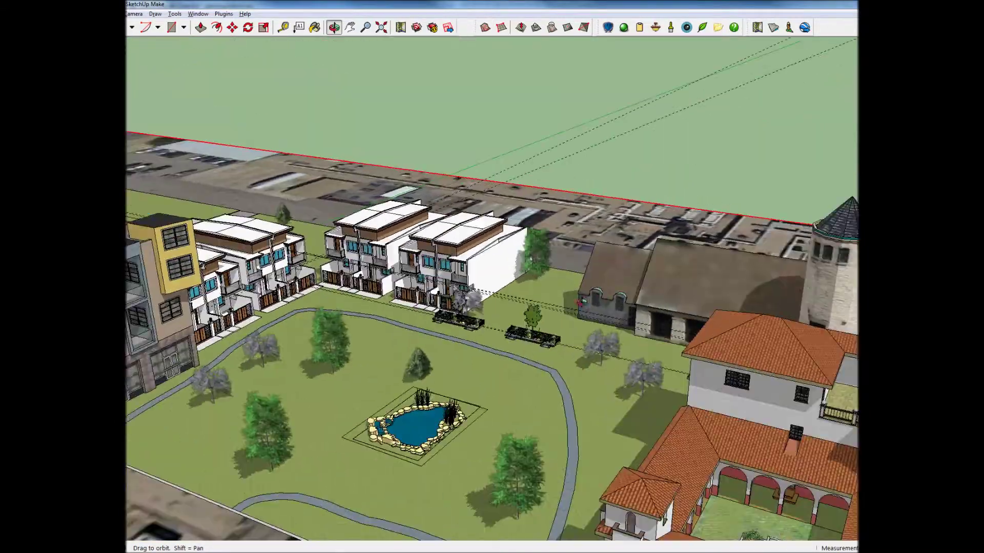
left_click_drag(414, 352, 427, 351)
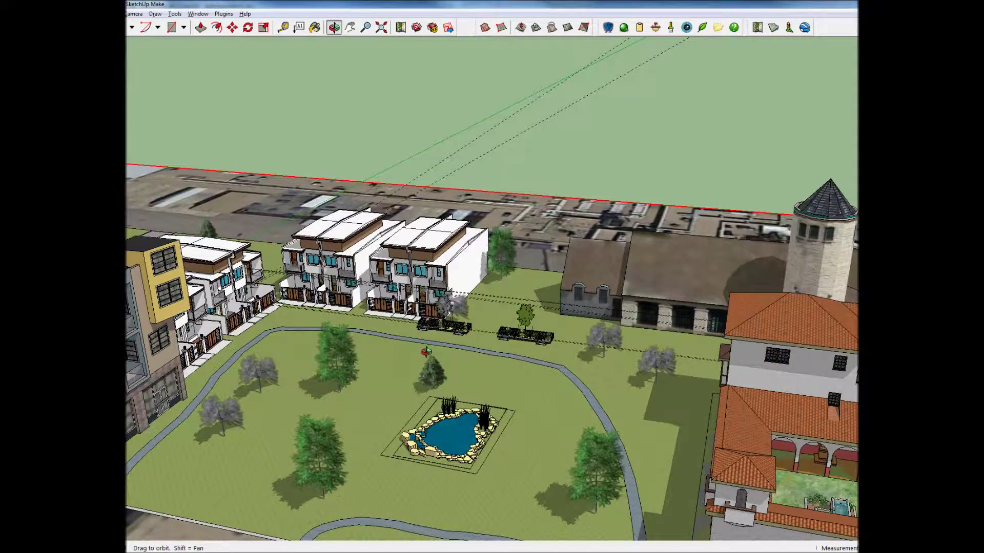
left_click_drag(427, 352, 496, 386)
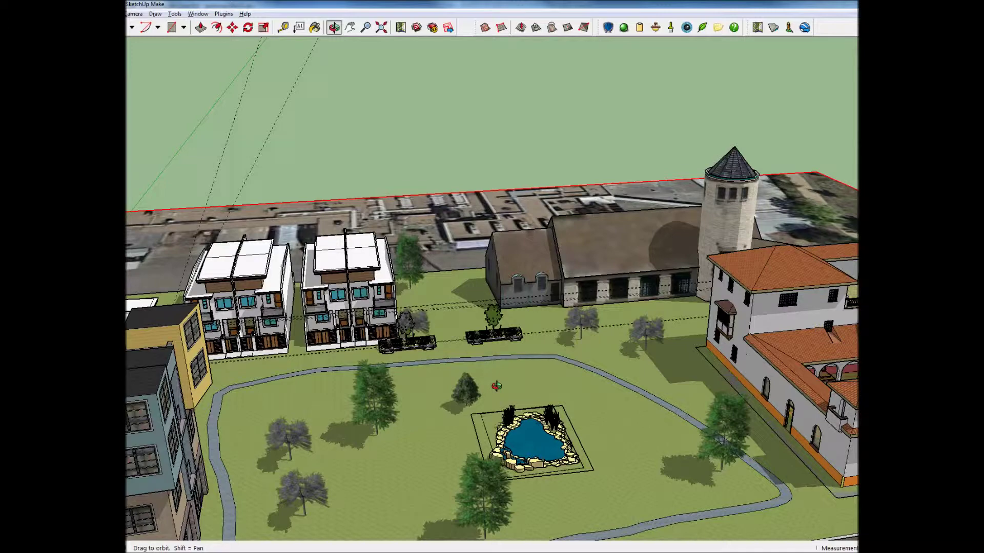
left_click_drag(591, 352, 404, 382)
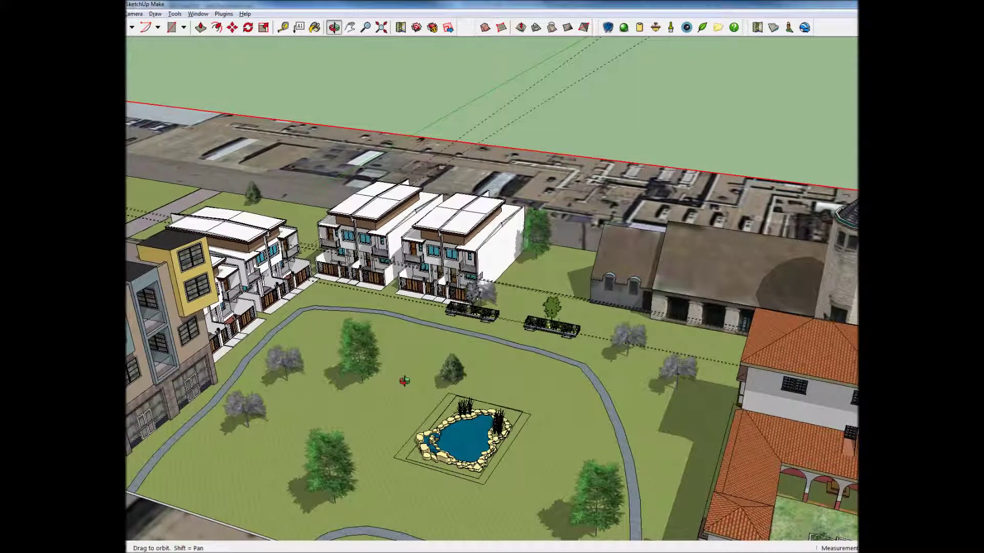